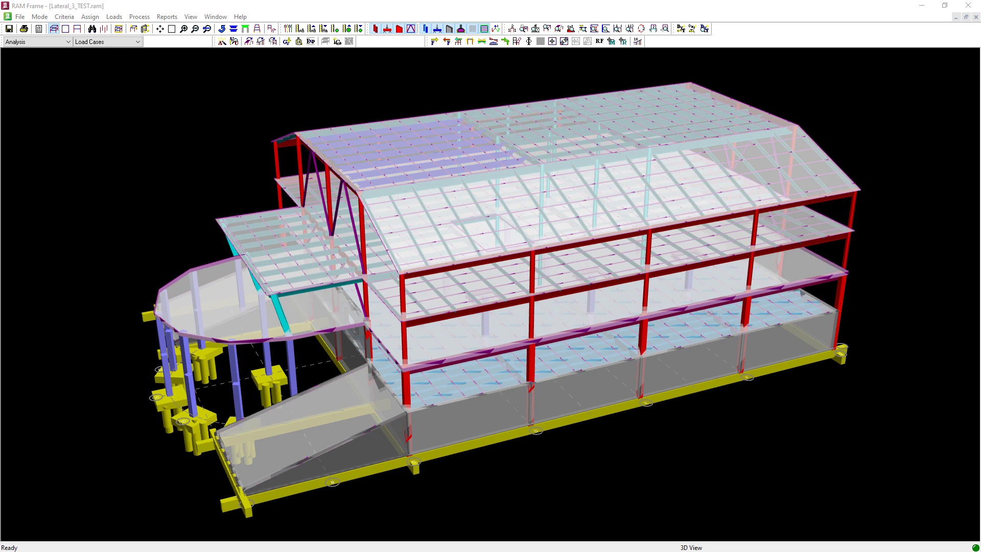
Step: Display major shear force diagrams with values on the members for load case Wind_ASCE716_1_X
{"action": "left_click", "coordinate": [431, 7]}
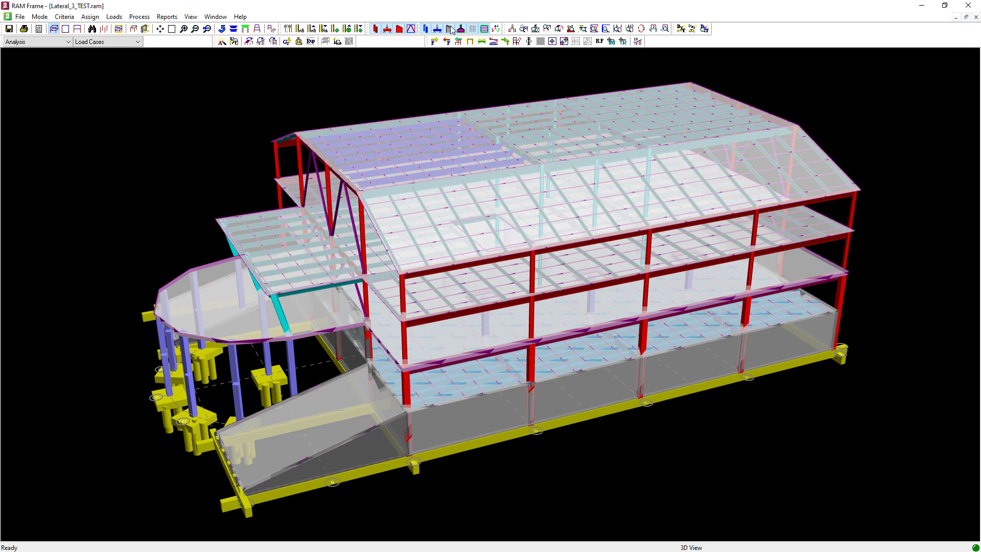
{"action": "left_click", "coordinate": [469, 43]}
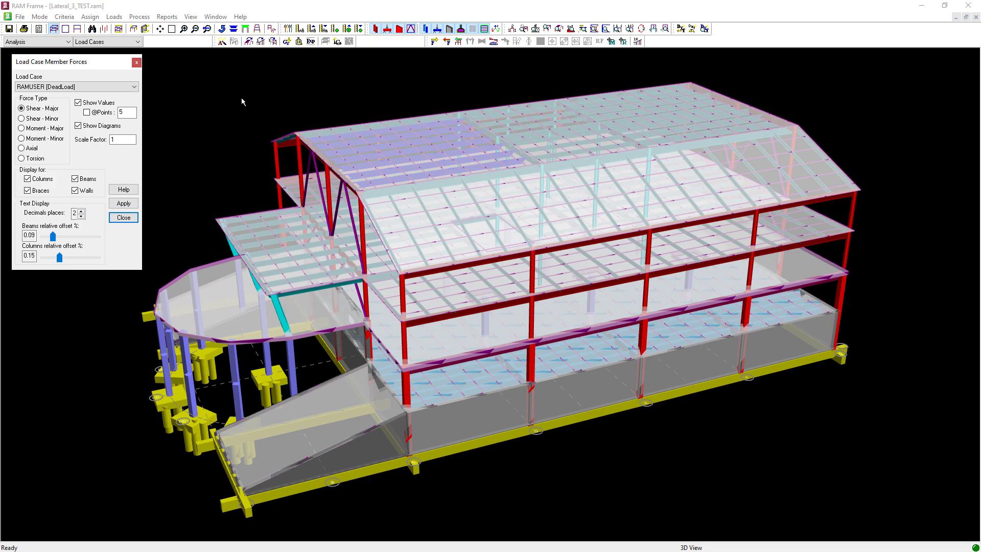
{"action": "left_click", "coordinate": [132, 87]}
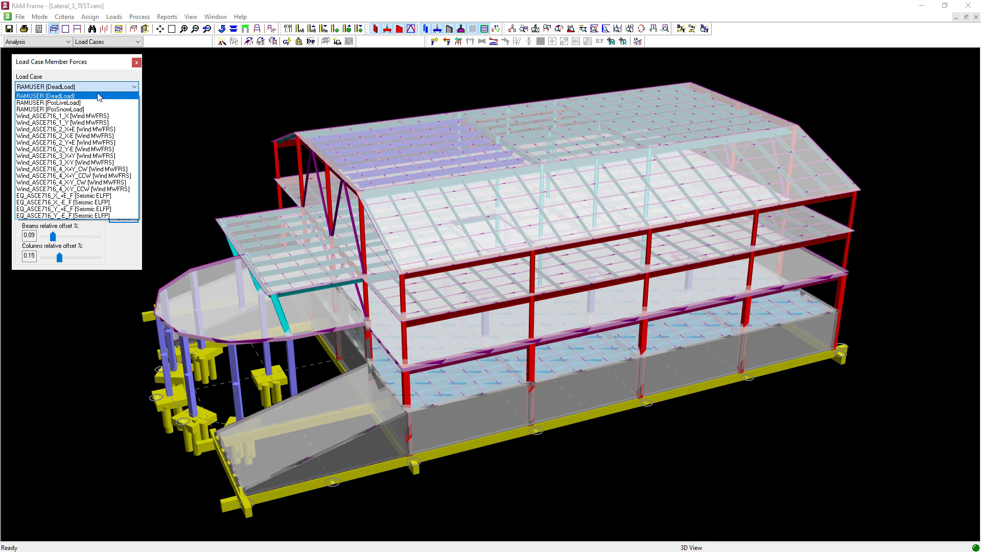
{"action": "left_click", "coordinate": [76, 116]}
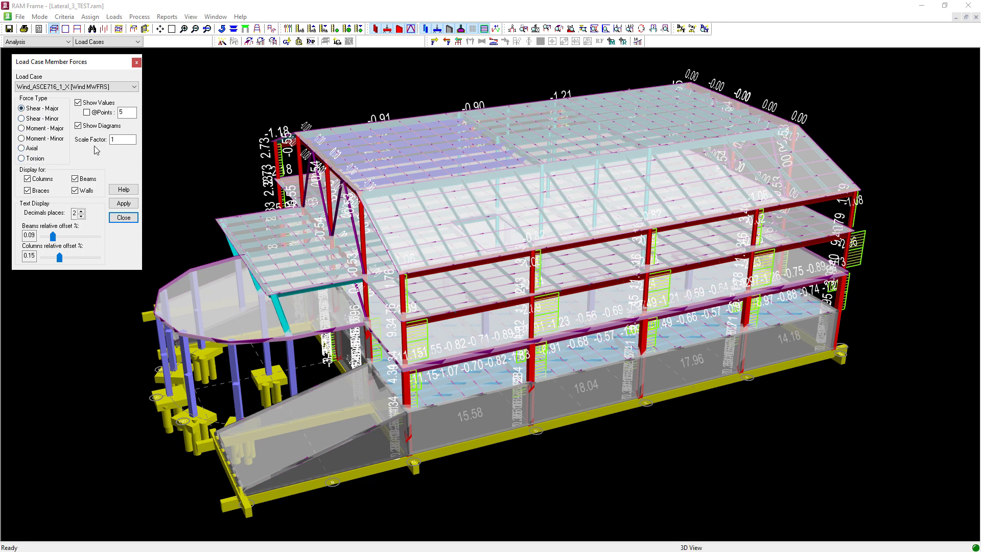
{"action": "left_click", "coordinate": [116, 141]}
{"action": "left_click", "coordinate": [116, 206]}
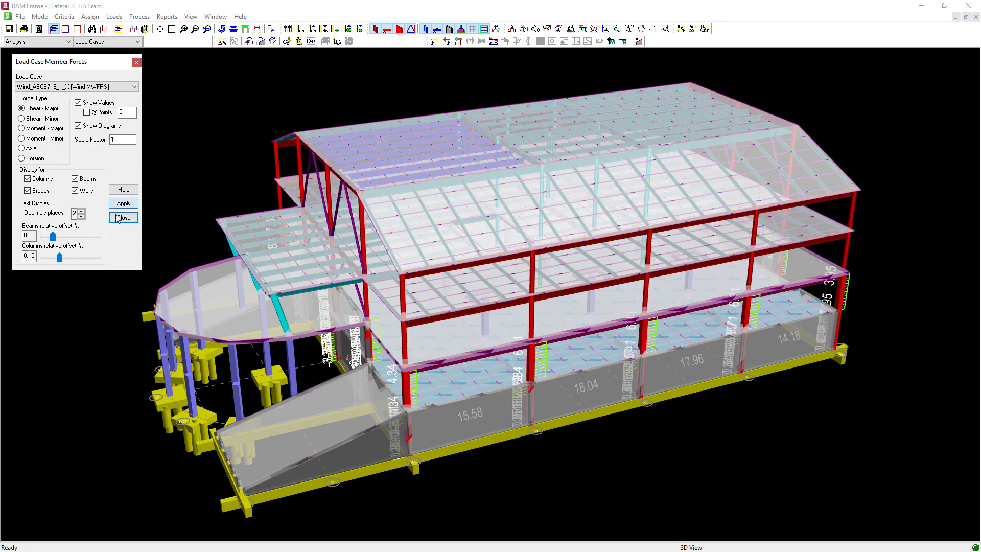
{"action": "left_click", "coordinate": [116, 219]}
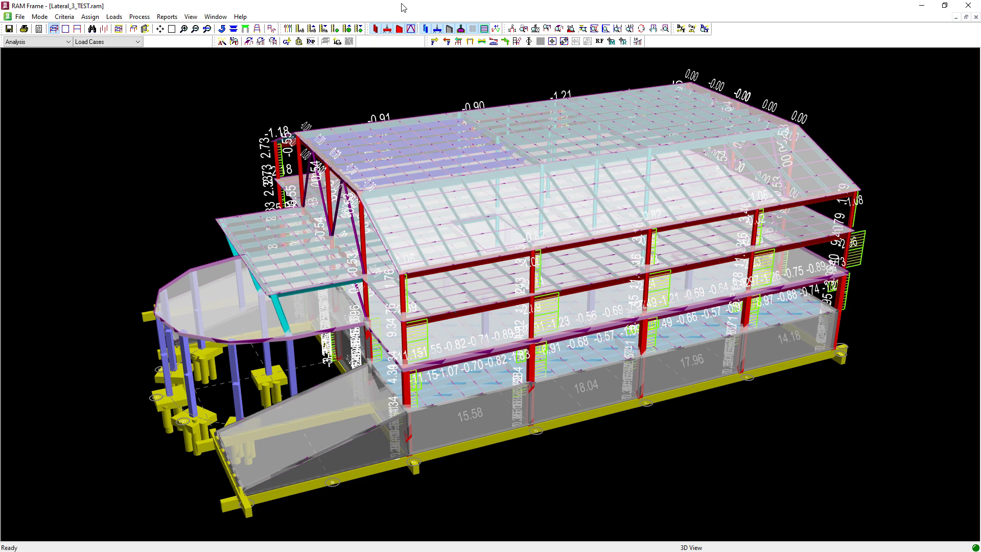
Step: Hide slabs and decks, footings, ramp and foundation walls, gravity beams and gravity columns
{"action": "left_click", "coordinate": [484, 29]}
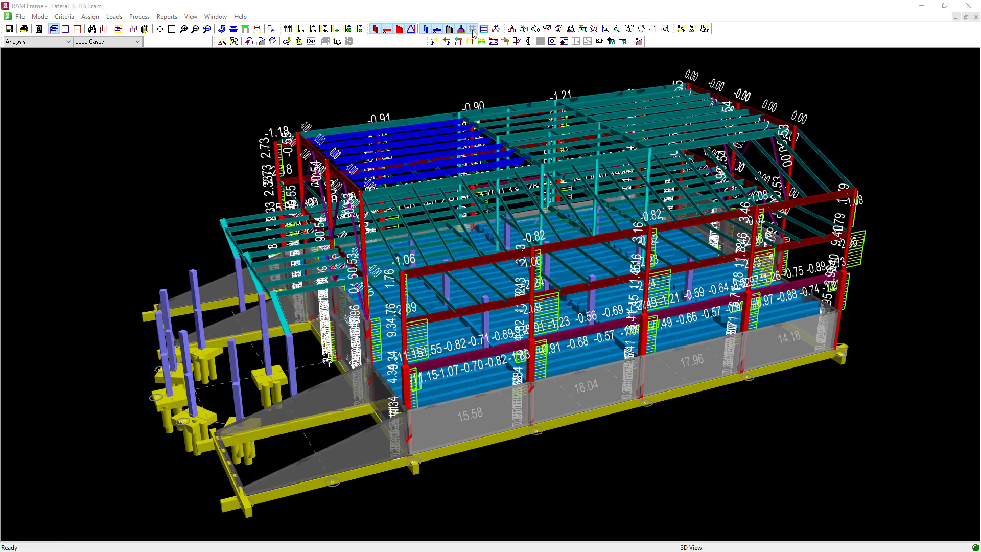
{"action": "left_click", "coordinate": [460, 30]}
{"action": "left_click", "coordinate": [449, 30]}
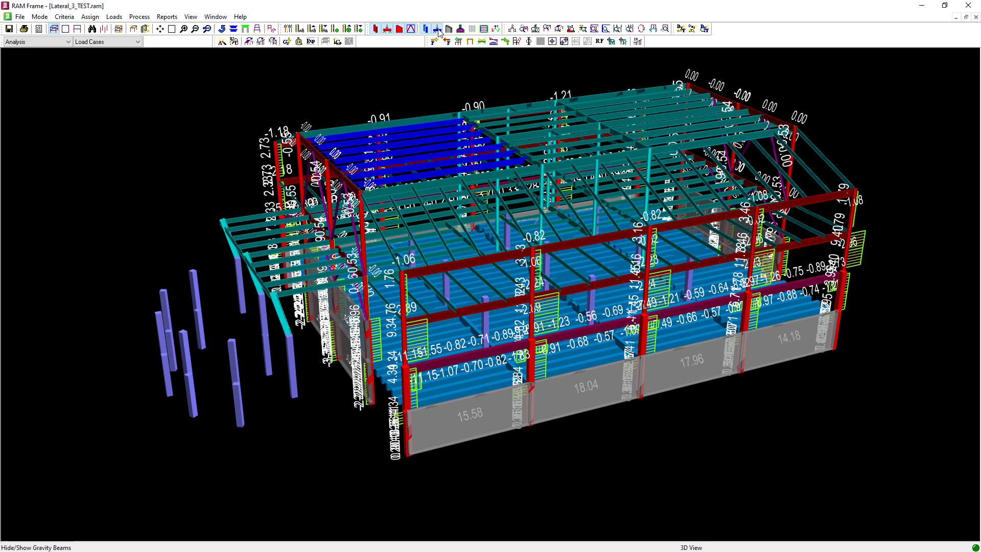
{"action": "left_click", "coordinate": [437, 30]}
{"action": "left_click", "coordinate": [425, 30]}
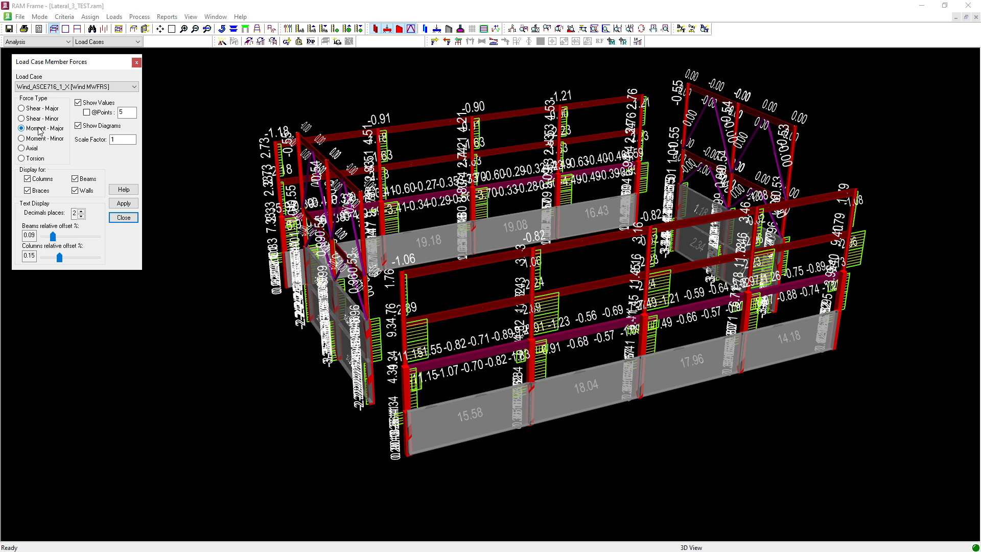
Step: Show major moment, then axial force diagrams on the lateral frames, then reset the model display
{"action": "left_click", "coordinate": [117, 205]}
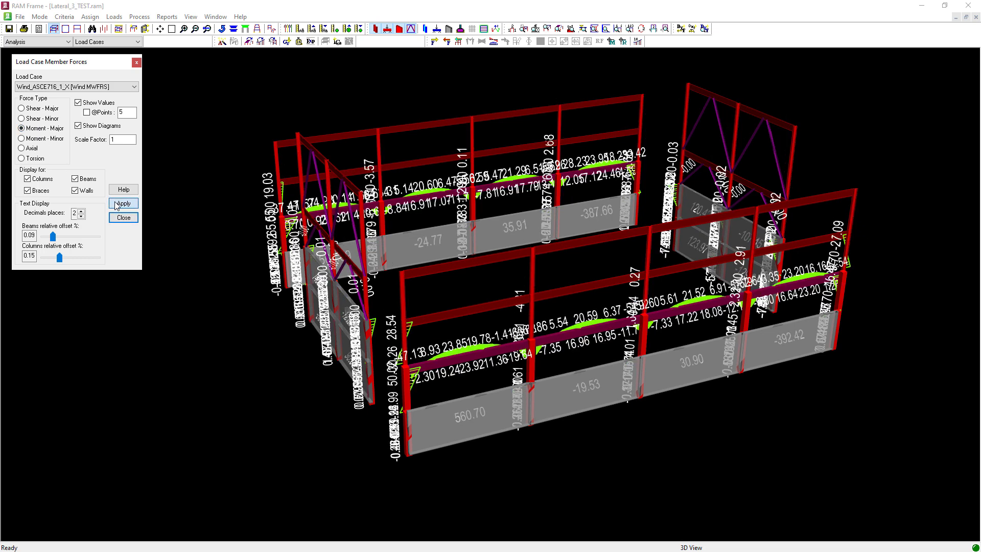
{"action": "left_click", "coordinate": [37, 150]}
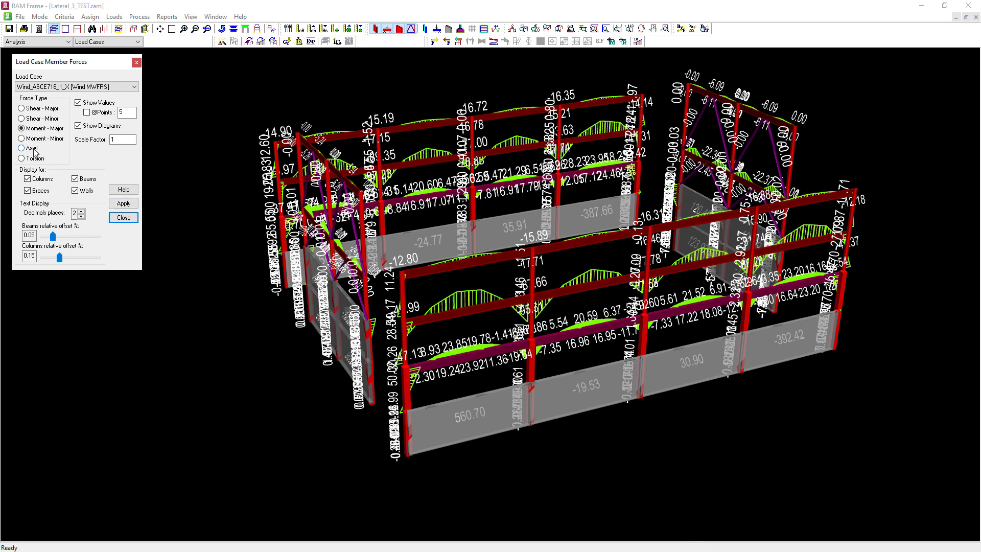
{"action": "left_click", "coordinate": [115, 205]}
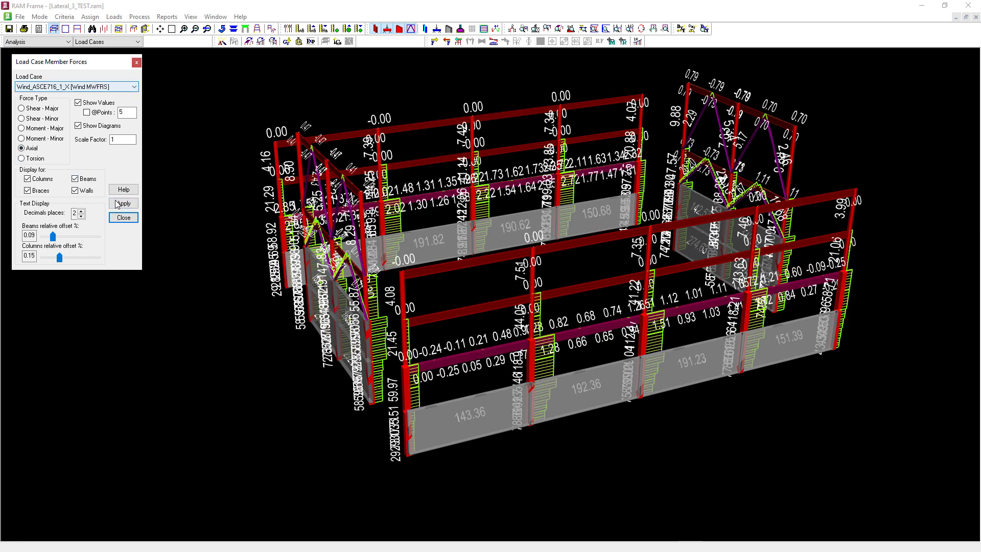
{"action": "left_click", "coordinate": [123, 217]}
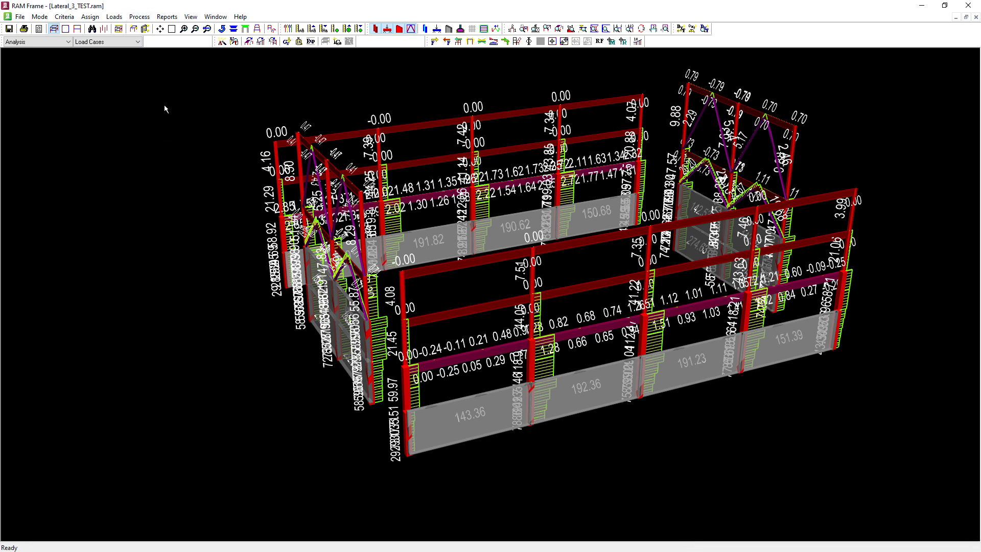
{"action": "left_click", "coordinate": [271, 29]}
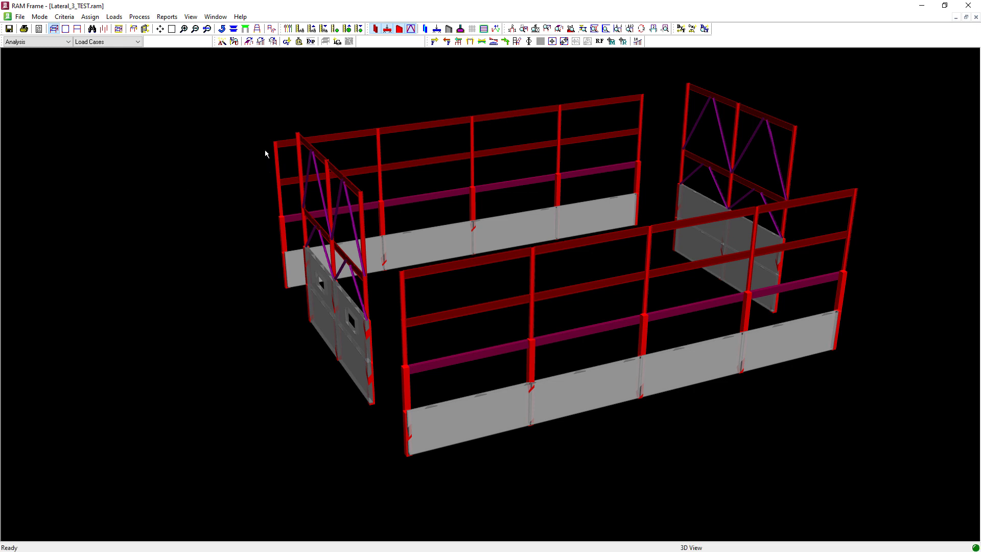
{"action": "left_click", "coordinate": [481, 44]}
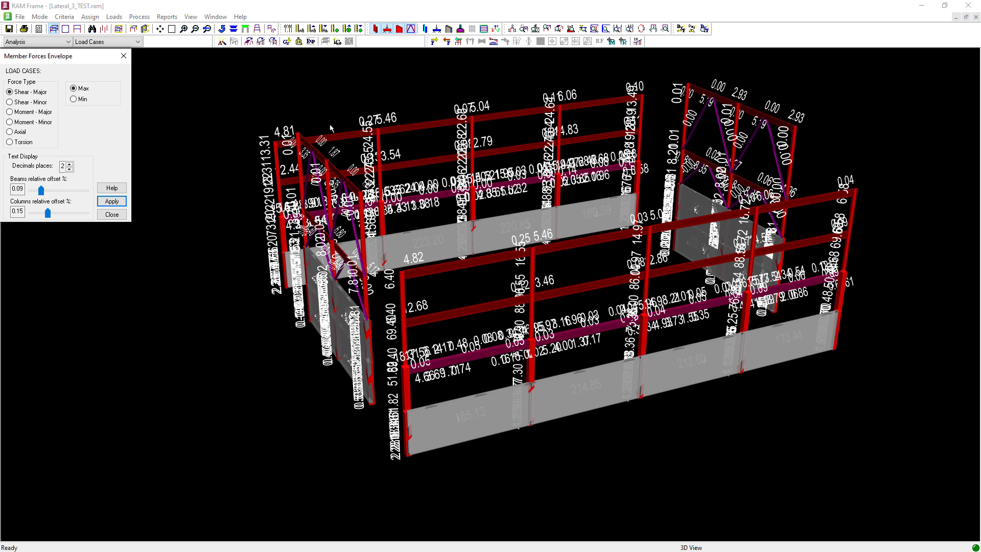
{"action": "left_click", "coordinate": [23, 114]}
{"action": "left_click", "coordinate": [101, 203]}
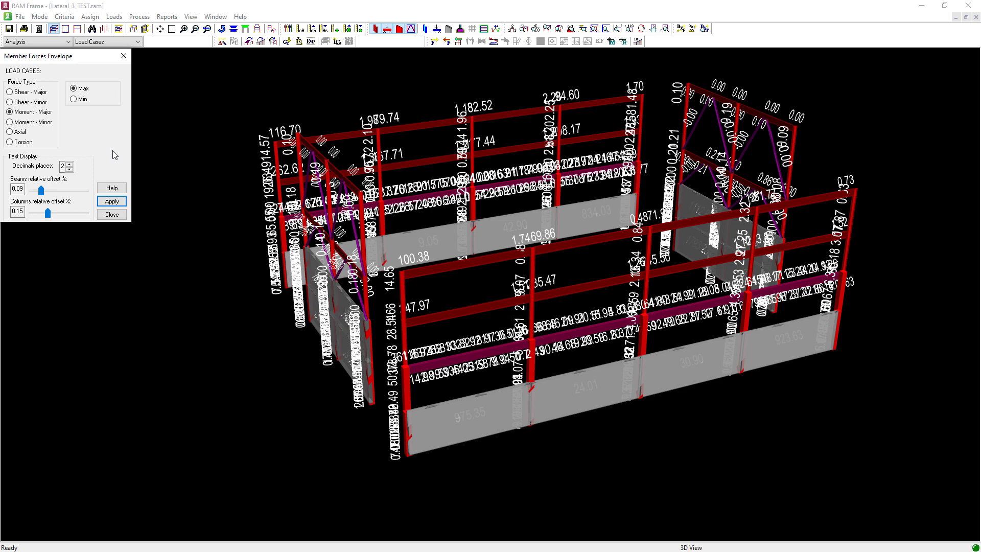
{"action": "left_click", "coordinate": [74, 99]}
{"action": "left_click", "coordinate": [112, 200]}
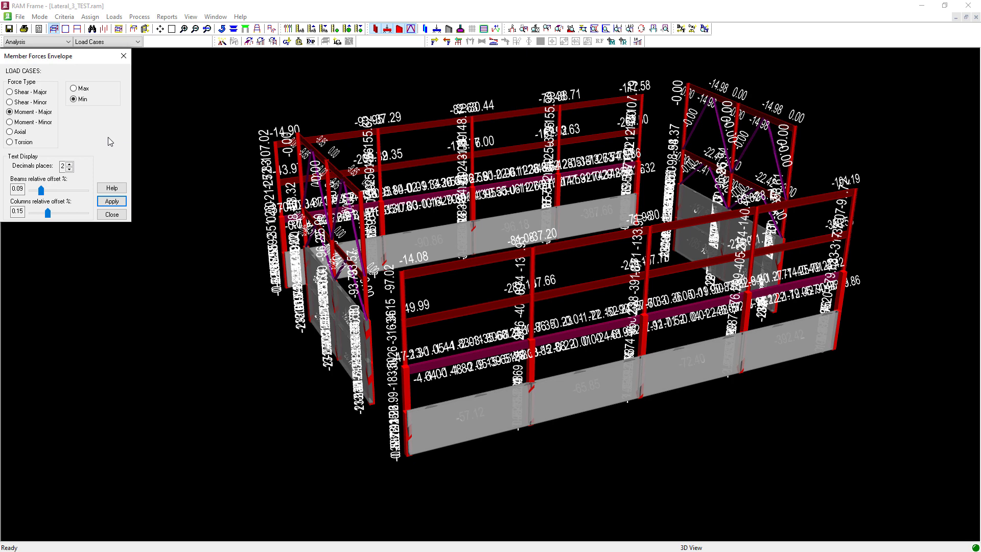
{"action": "left_click", "coordinate": [108, 216]}
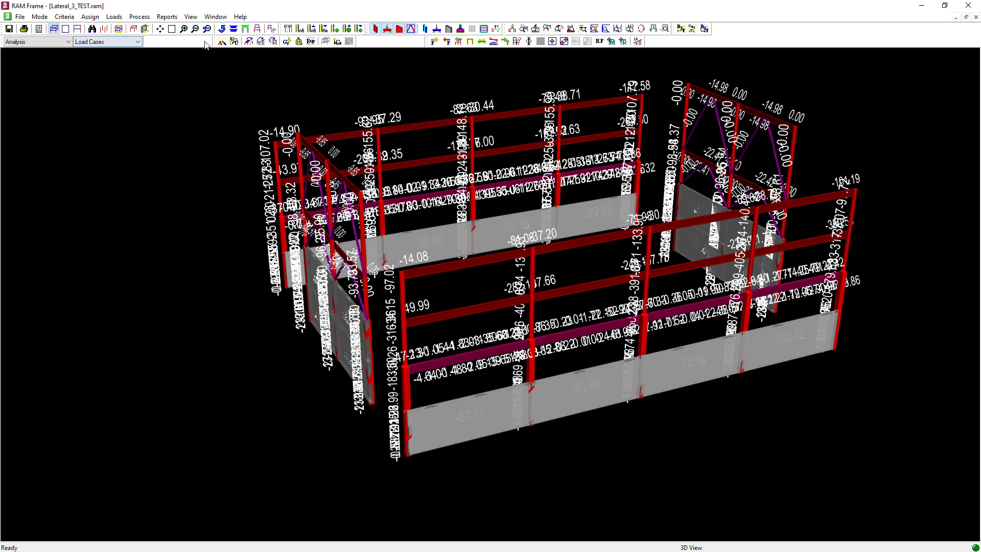
{"action": "left_click", "coordinate": [272, 29]}
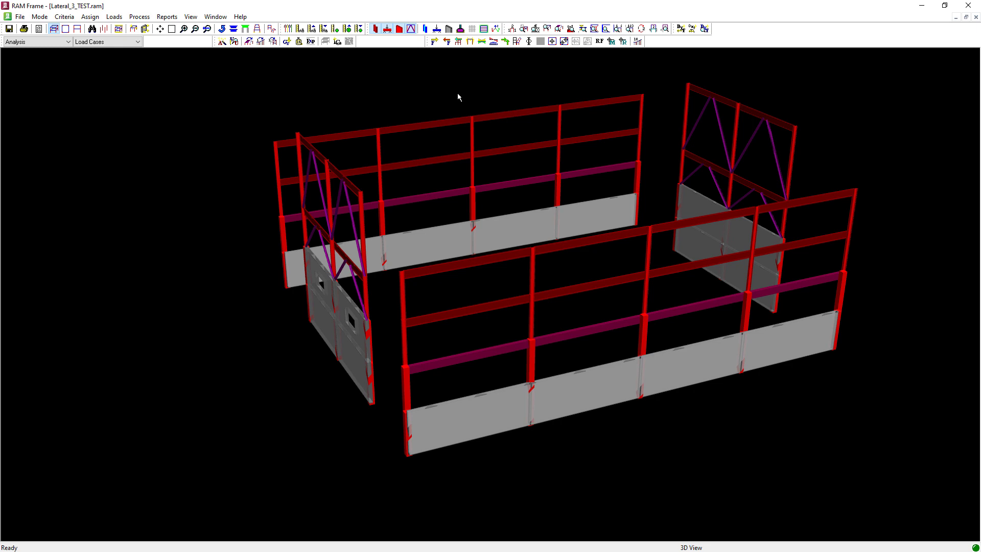
Step: View roof beam 41's W1-Wind_ASCE716_1_X results with axial force, reading forces along its length
{"action": "left_click", "coordinate": [493, 42]}
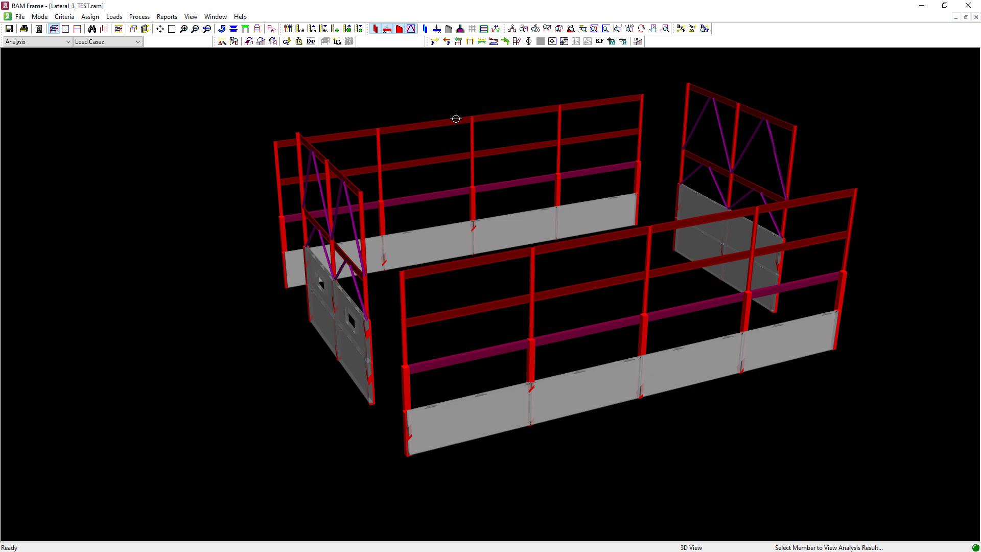
{"action": "left_click", "coordinate": [435, 124]}
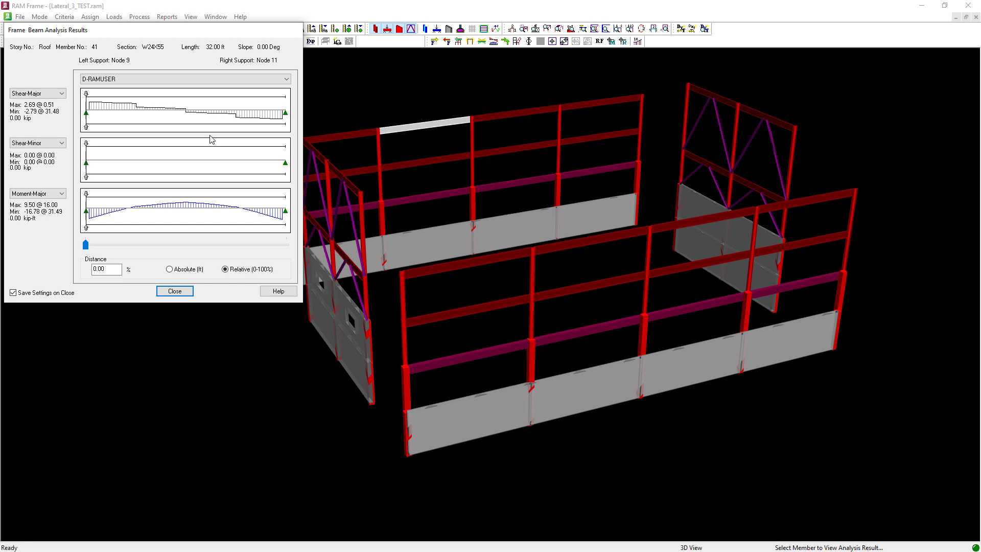
{"action": "left_click", "coordinate": [122, 79]}
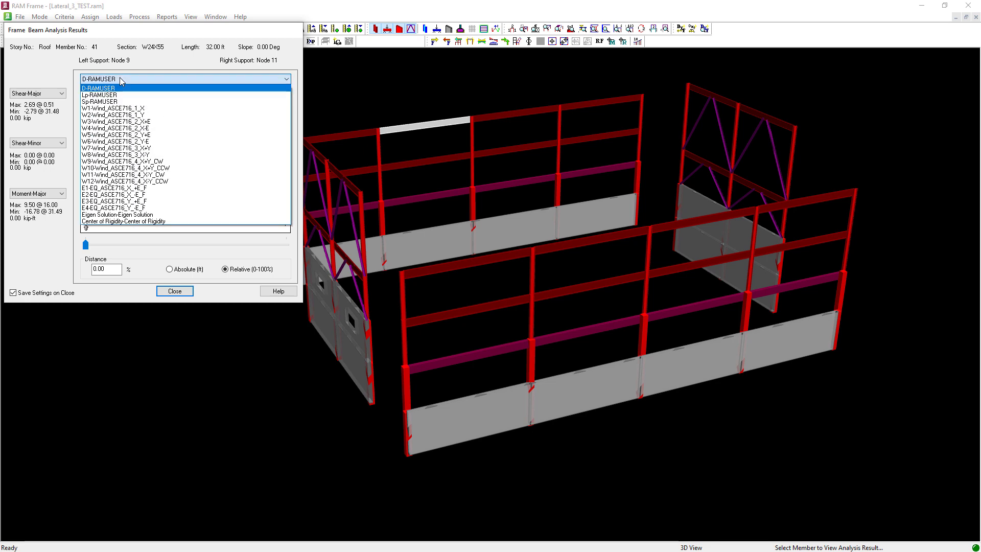
{"action": "left_click", "coordinate": [122, 108]}
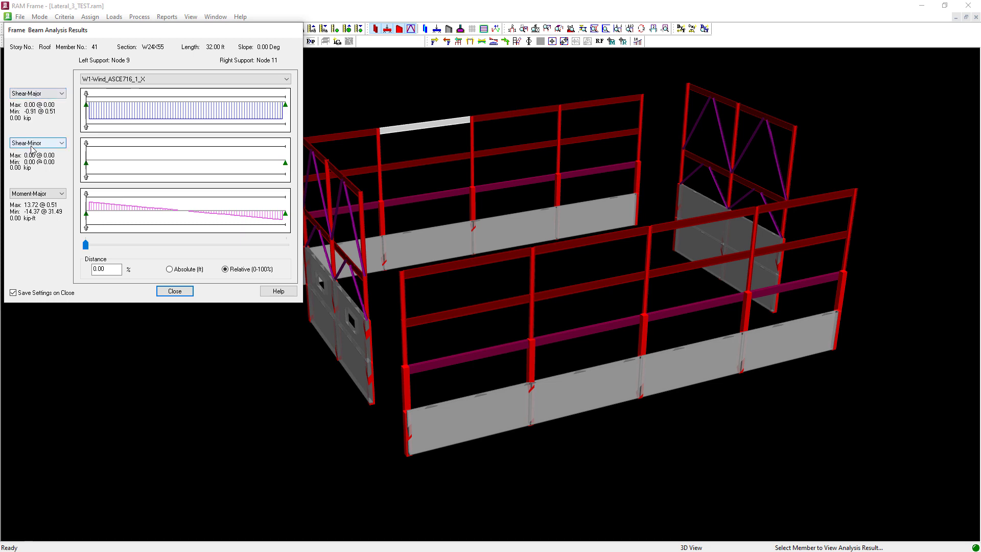
{"action": "left_click", "coordinate": [65, 147]}
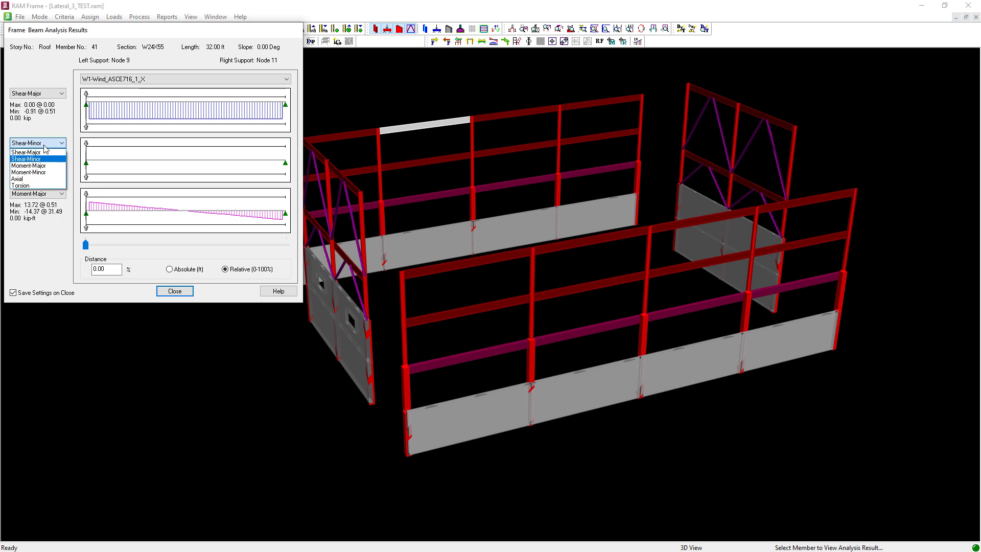
{"action": "left_click", "coordinate": [31, 194]}
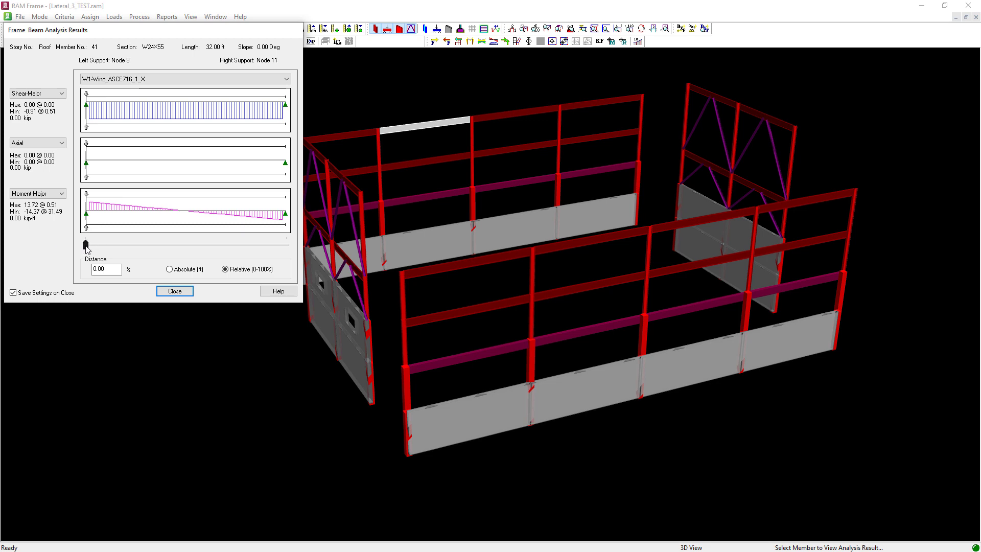
{"action": "left_click_drag", "start_coordinate": [86, 246], "coordinate": [262, 259]}
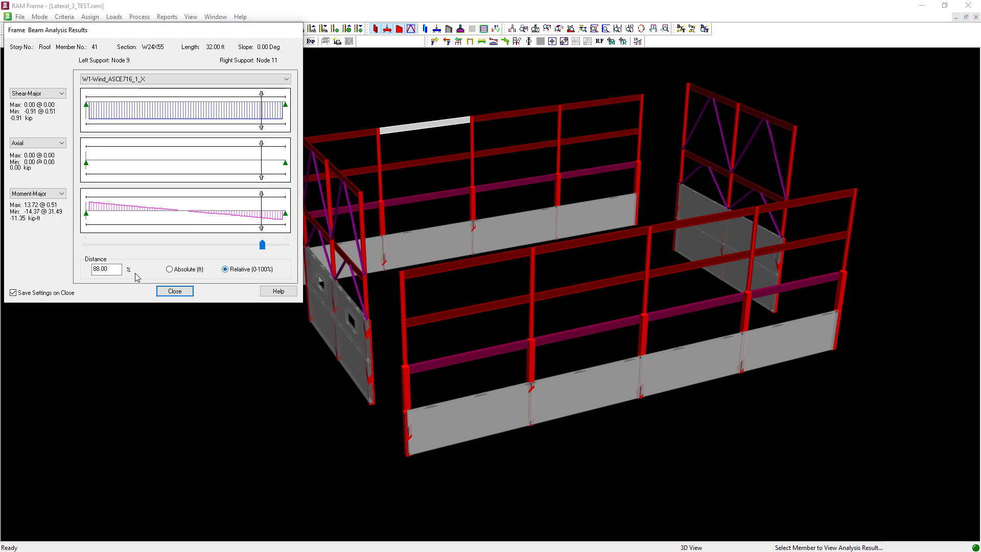
Step: Close the beam results, then review and close the results for roof column 30
{"action": "left_click", "coordinate": [171, 290]}
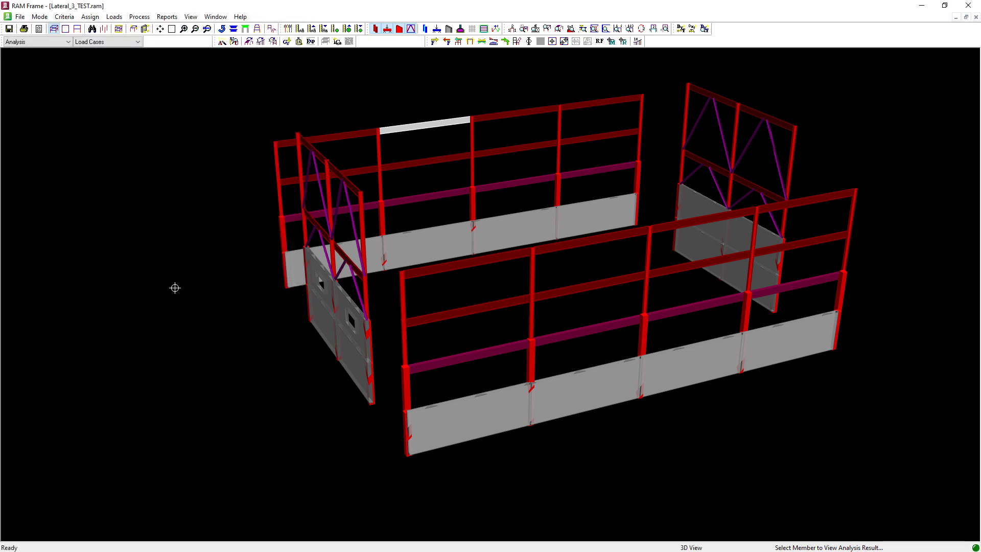
{"action": "left_click", "coordinate": [378, 151]}
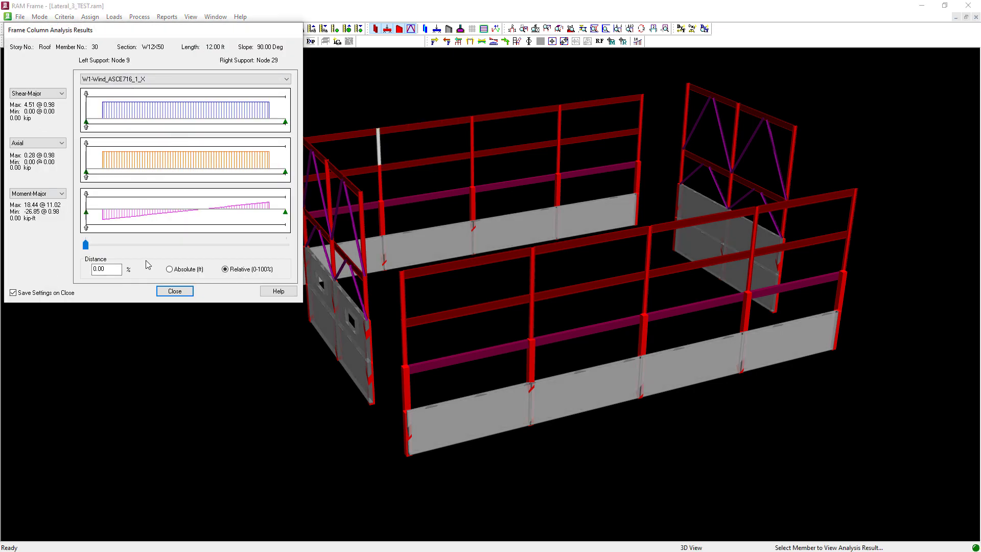
{"action": "left_click", "coordinate": [174, 291]}
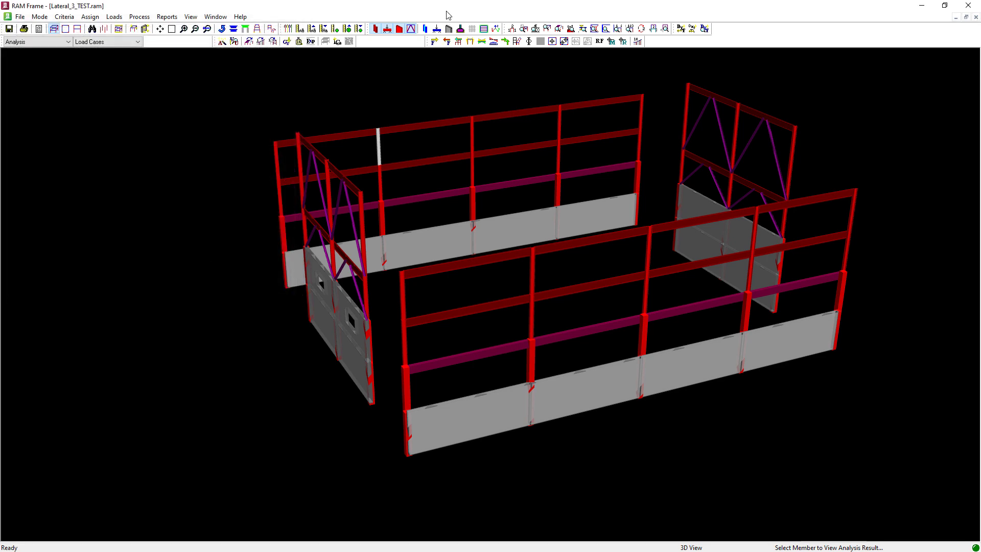
{"action": "left_click", "coordinate": [505, 42]}
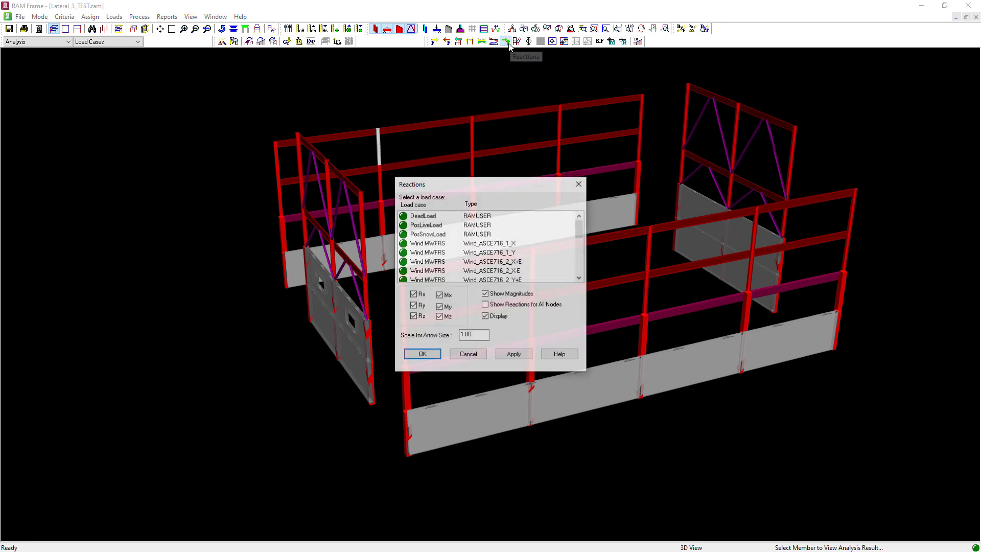
{"action": "left_click", "coordinate": [494, 245]}
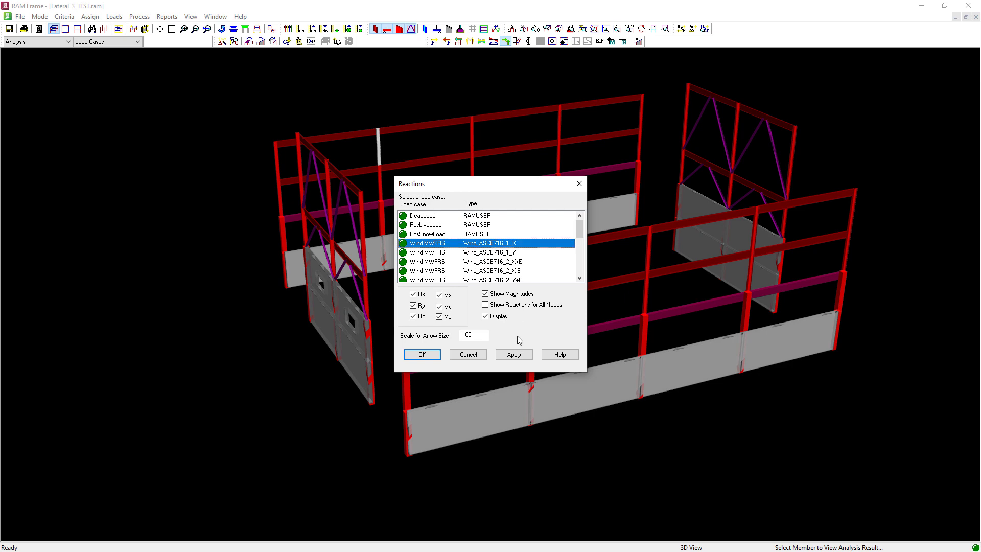
{"action": "left_click", "coordinate": [517, 306]}
{"action": "left_click", "coordinate": [512, 355]}
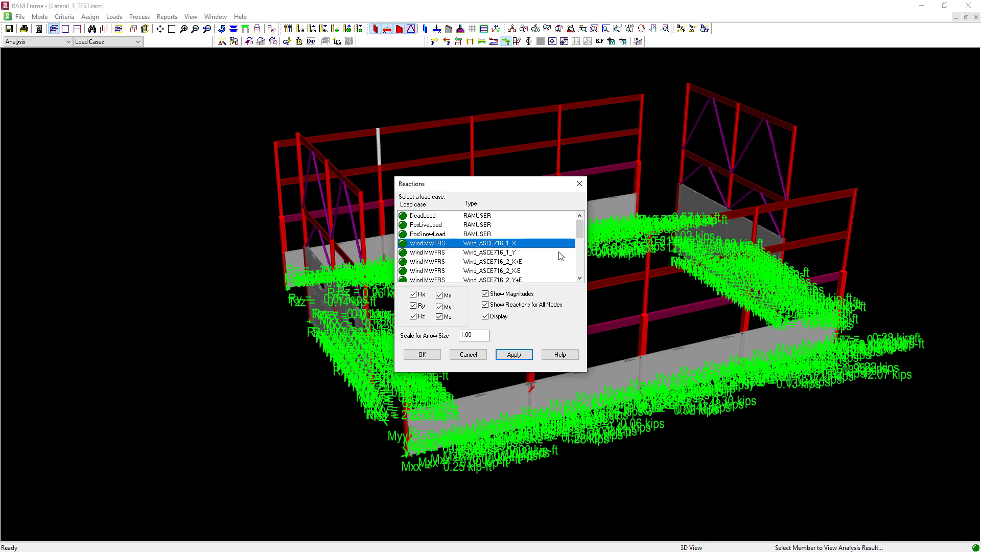
{"action": "scroll", "coordinate": [513, 276], "scroll_direction": "down", "scroll_amount": 5}
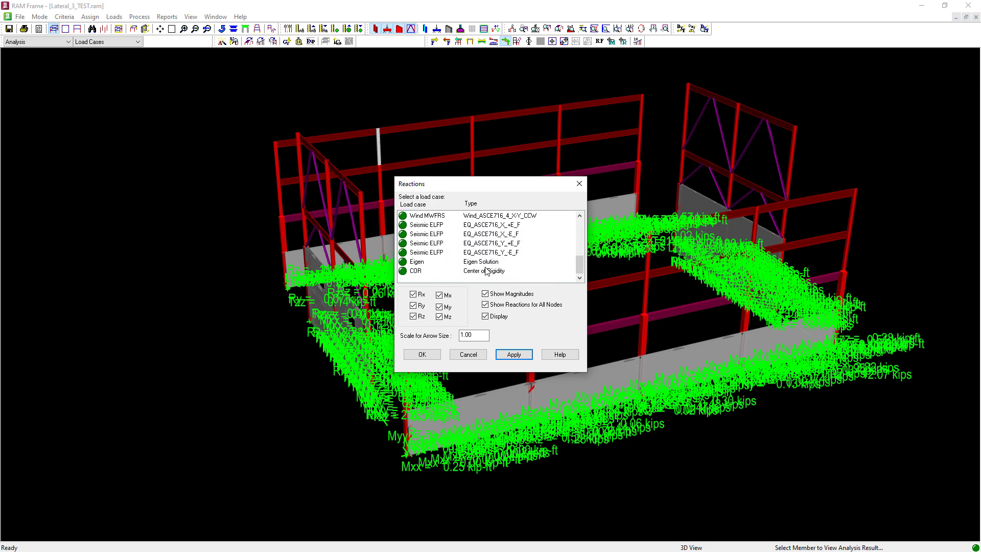
{"action": "left_click", "coordinate": [483, 244]}
{"action": "left_click", "coordinate": [518, 355]}
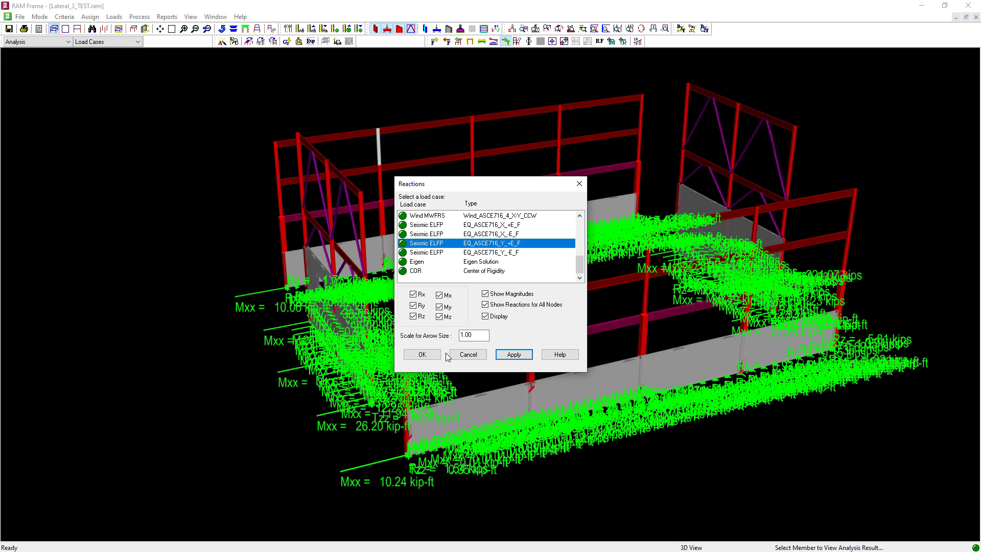
{"action": "left_click", "coordinate": [496, 306]}
{"action": "left_click", "coordinate": [511, 354]}
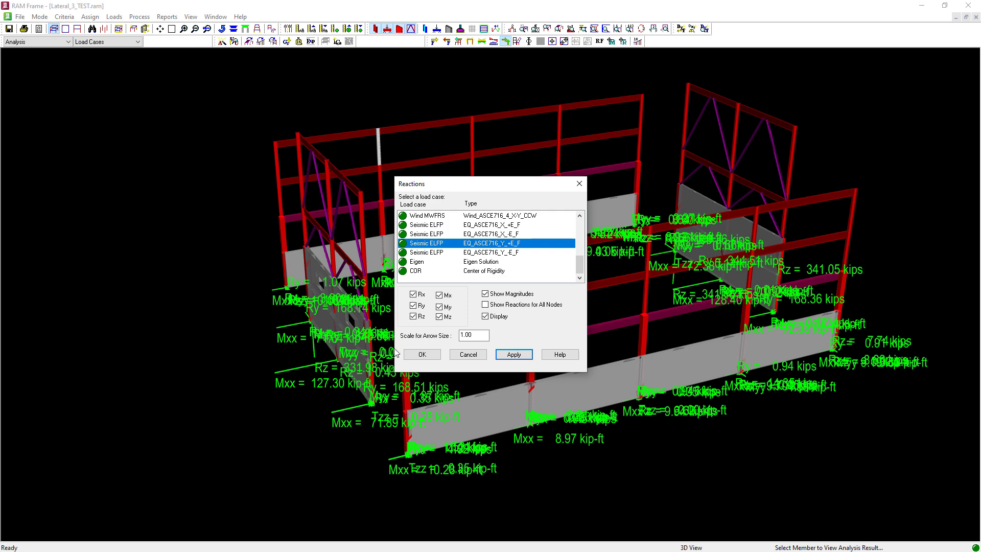
{"action": "left_click", "coordinate": [421, 355]}
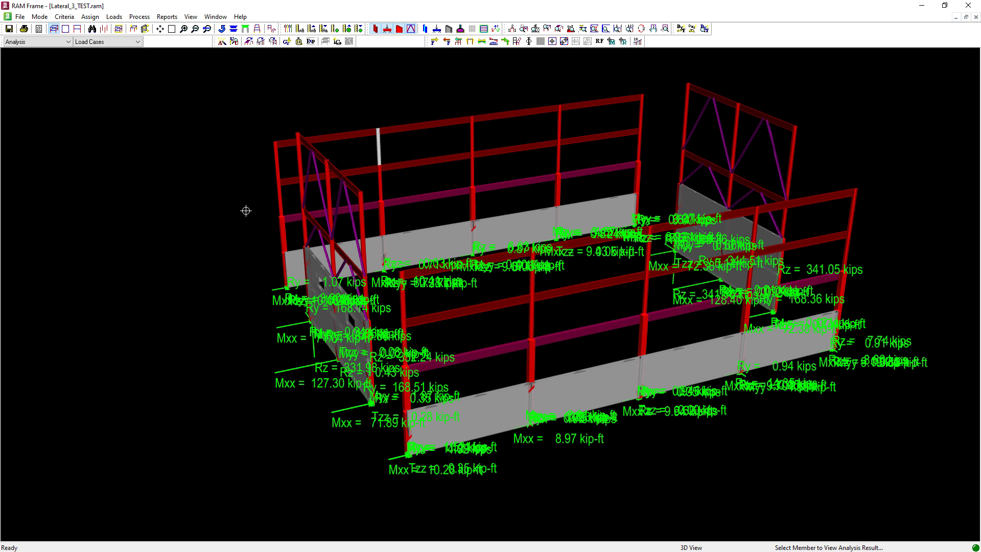
{"action": "left_click", "coordinate": [272, 41]}
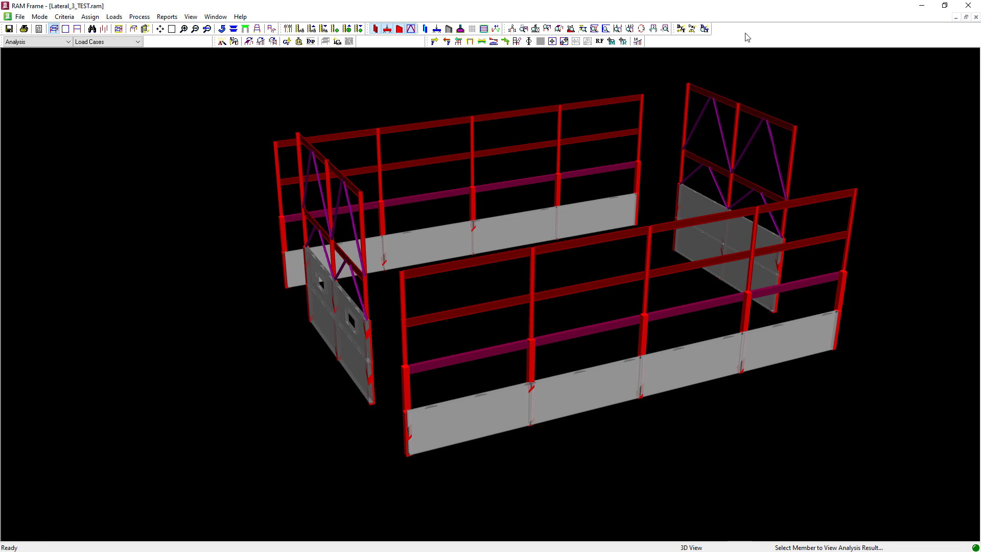
{"action": "left_click", "coordinate": [638, 43]}
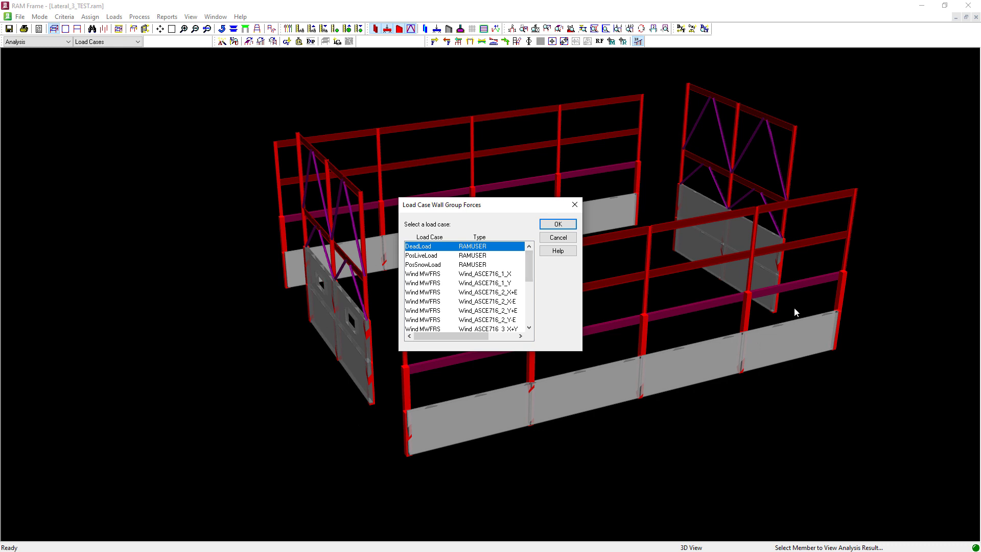
{"action": "left_click", "coordinate": [487, 275]}
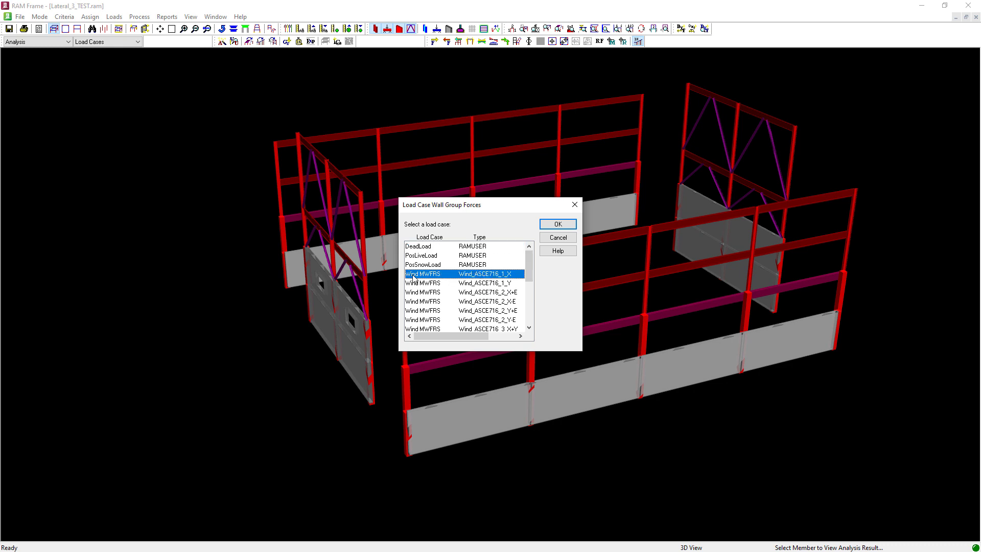
{"action": "left_click", "coordinate": [558, 225]}
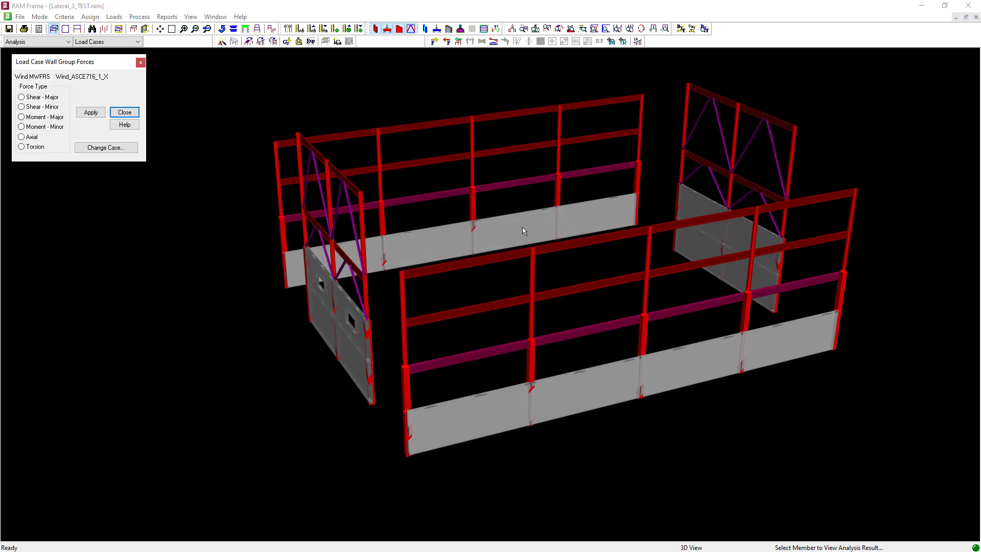
{"action": "left_click", "coordinate": [31, 118]}
{"action": "left_click", "coordinate": [91, 113]}
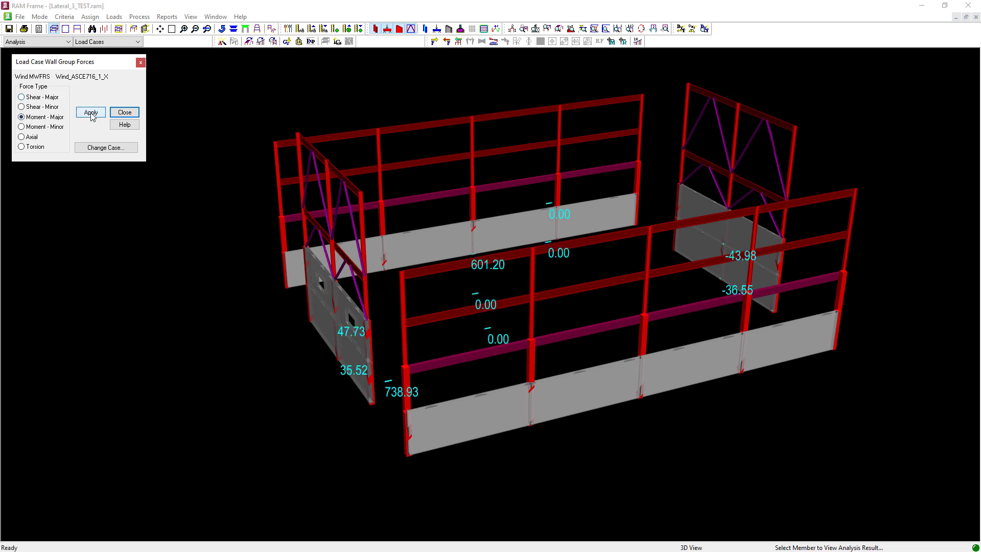
{"action": "left_click", "coordinate": [35, 97]}
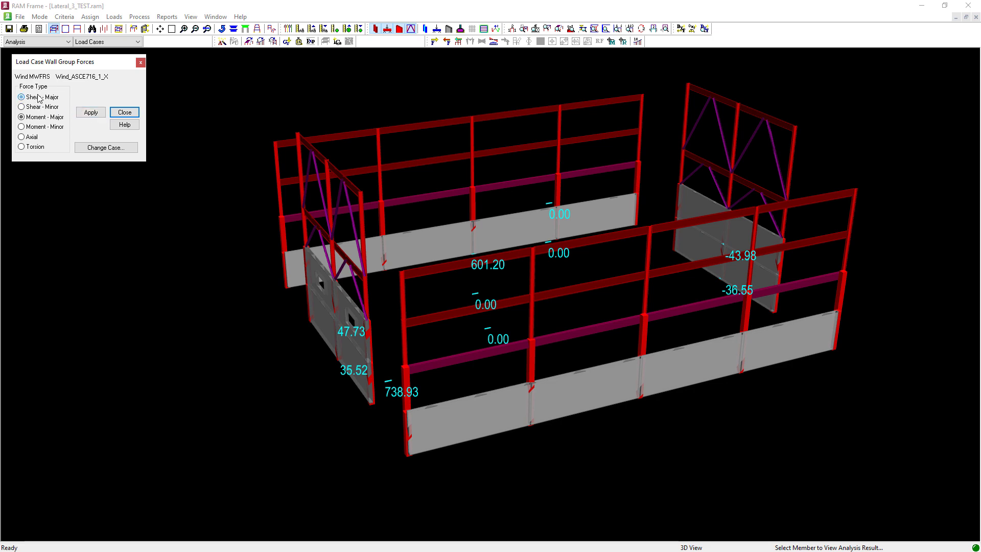
{"action": "left_click", "coordinate": [90, 113]}
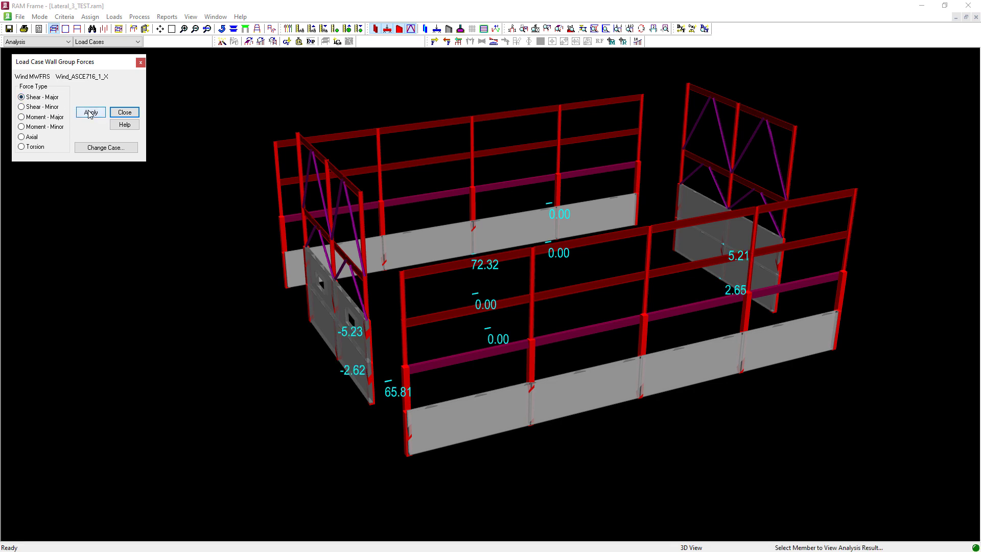
{"action": "left_click", "coordinate": [117, 113]}
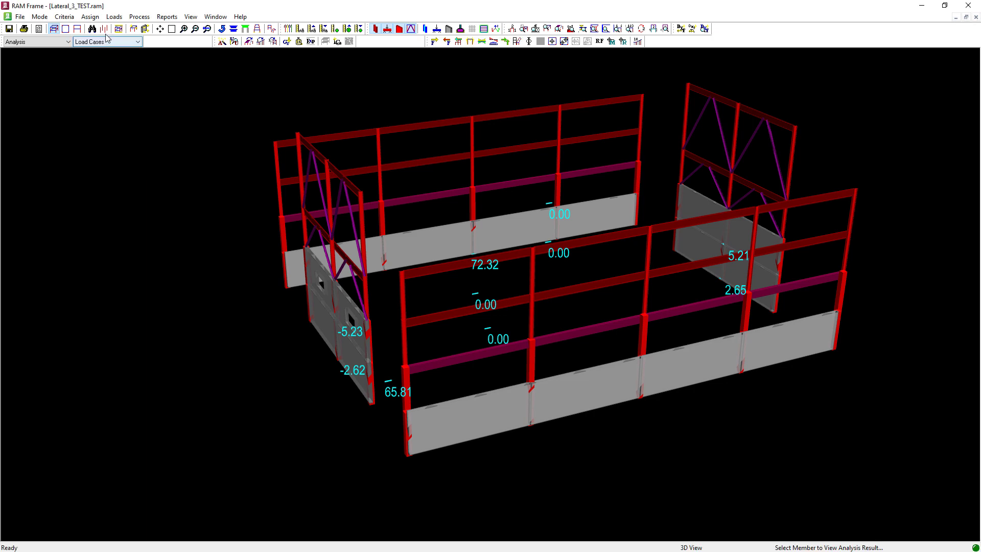
{"action": "left_click", "coordinate": [271, 29]}
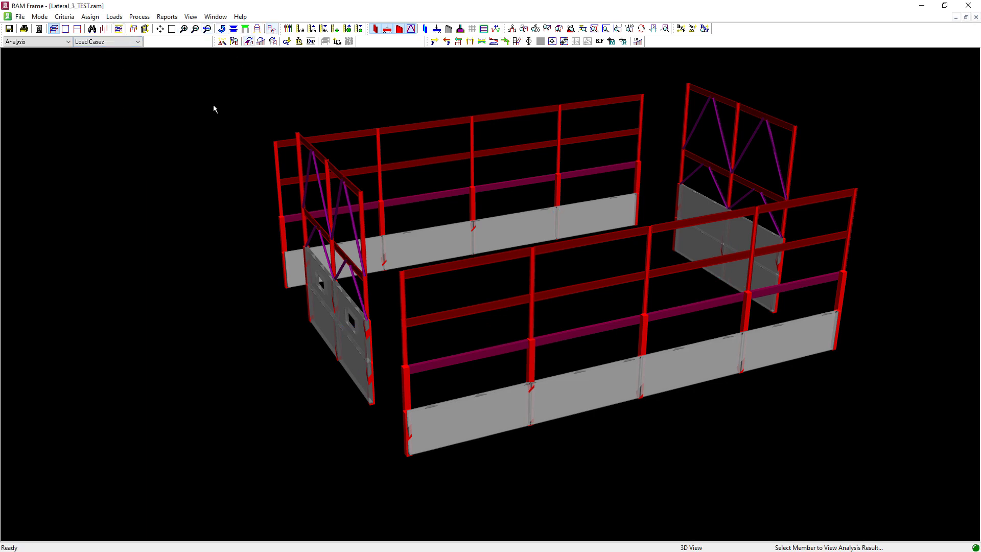
{"action": "left_click", "coordinate": [165, 19]}
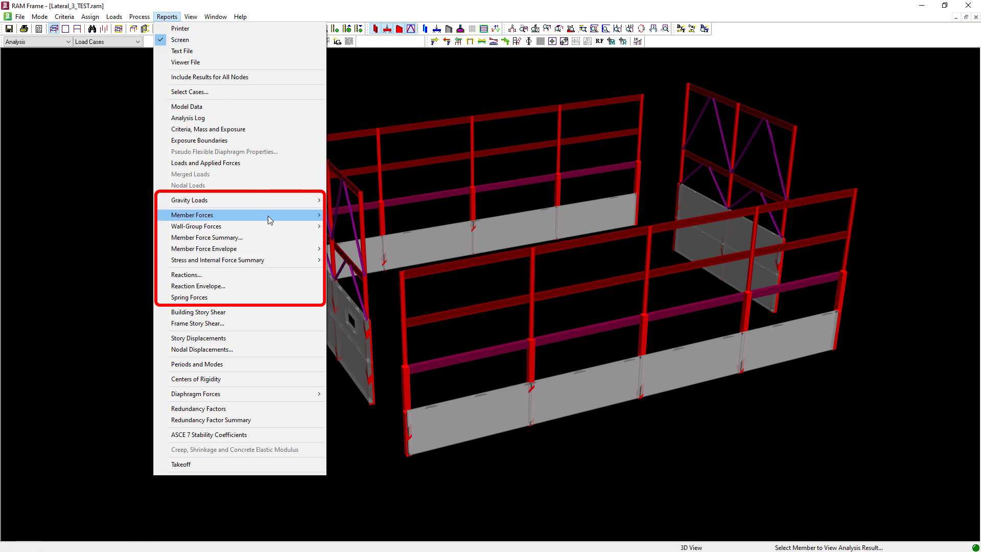
{"action": "mouse_move", "coordinate": [268, 216]}
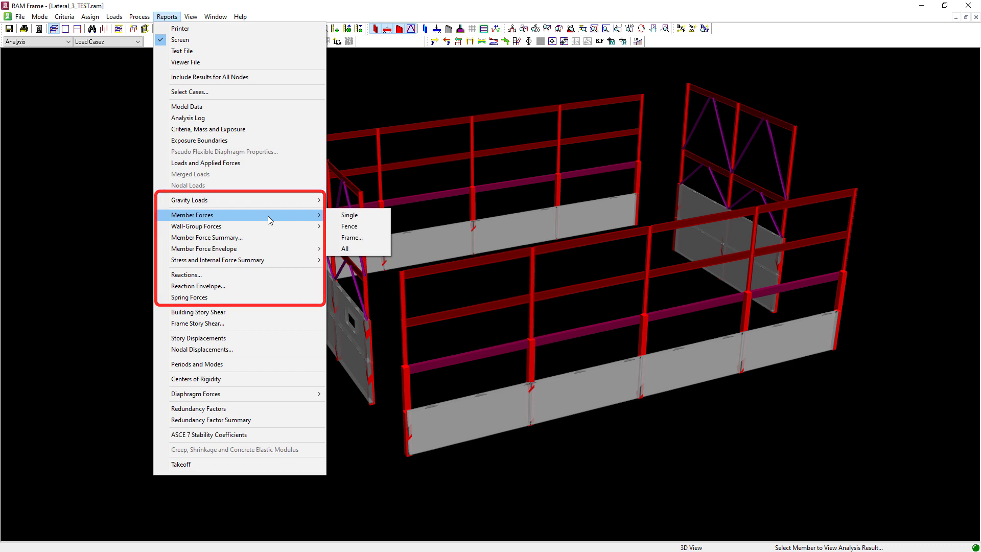
{"action": "left_click", "coordinate": [169, 7]}
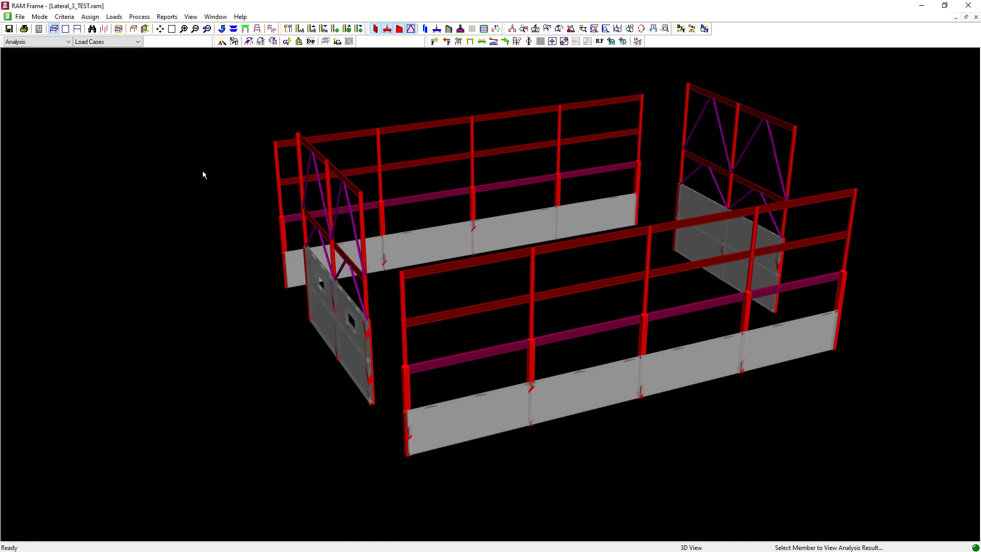